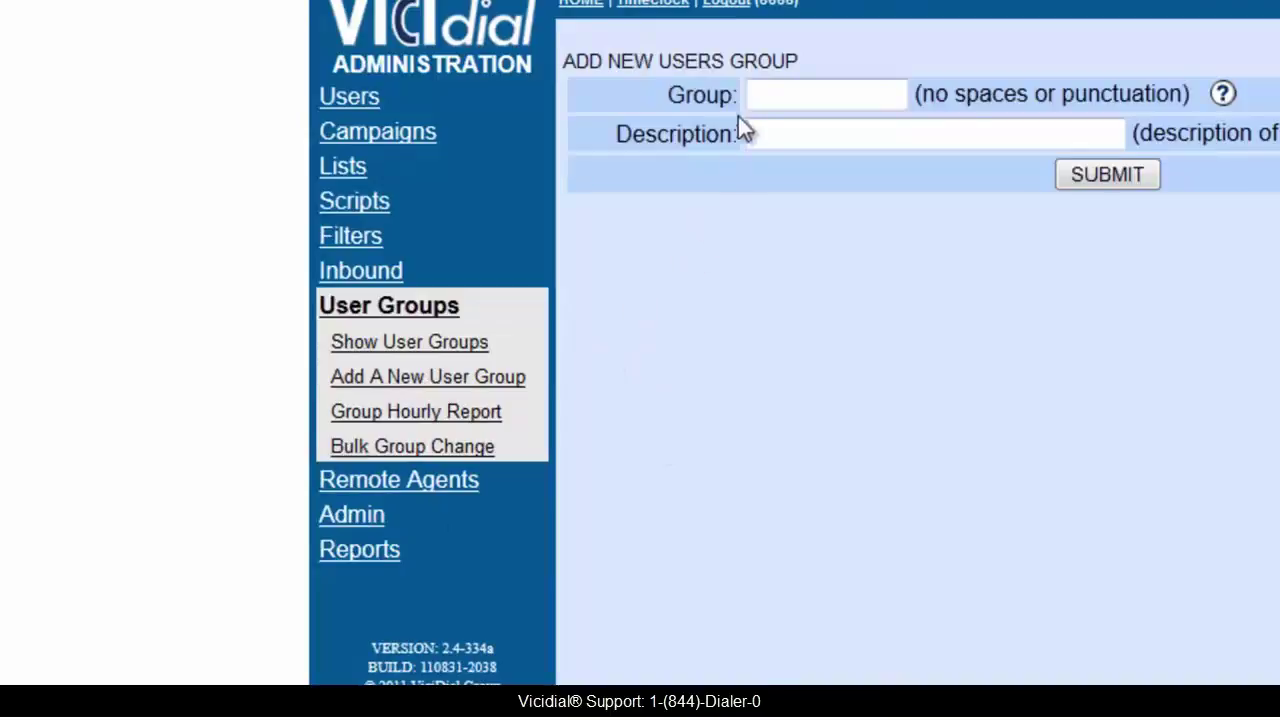
Create a new user group SALES_OUT with the description "Sales Agents Outbound" and submit it.
click(767, 98)
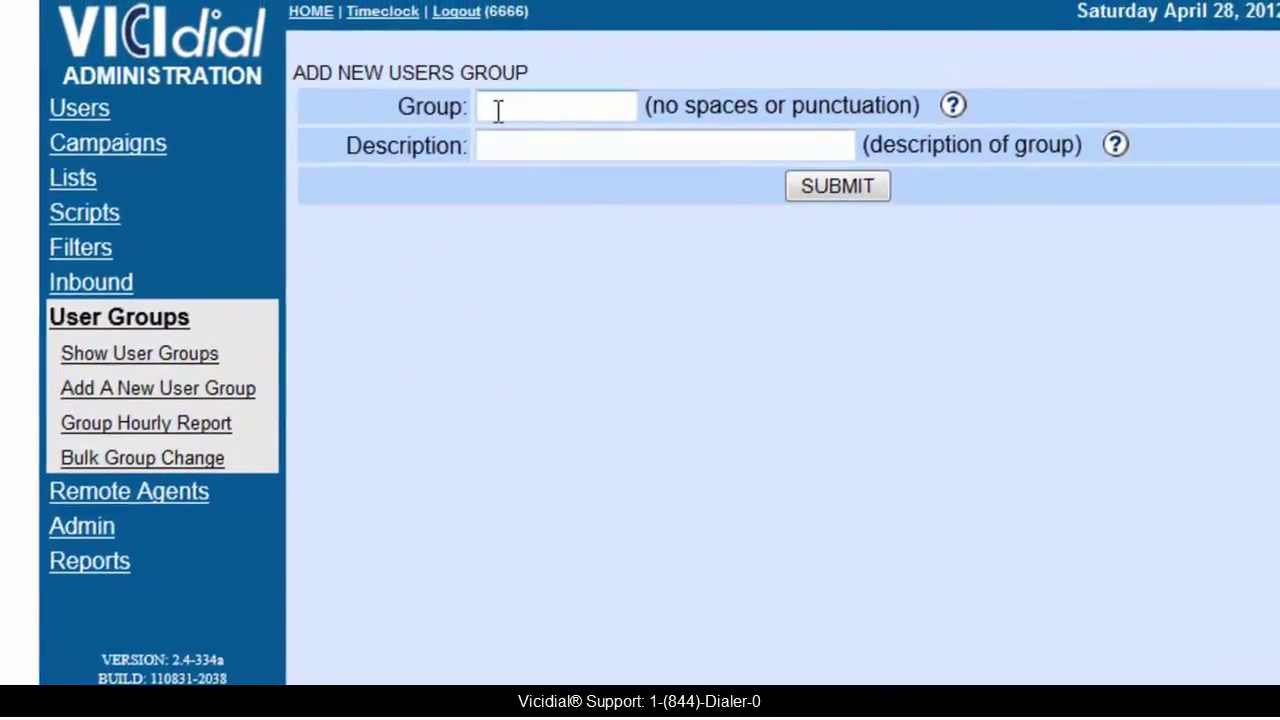
text(SALES_OUT)
click(546, 143)
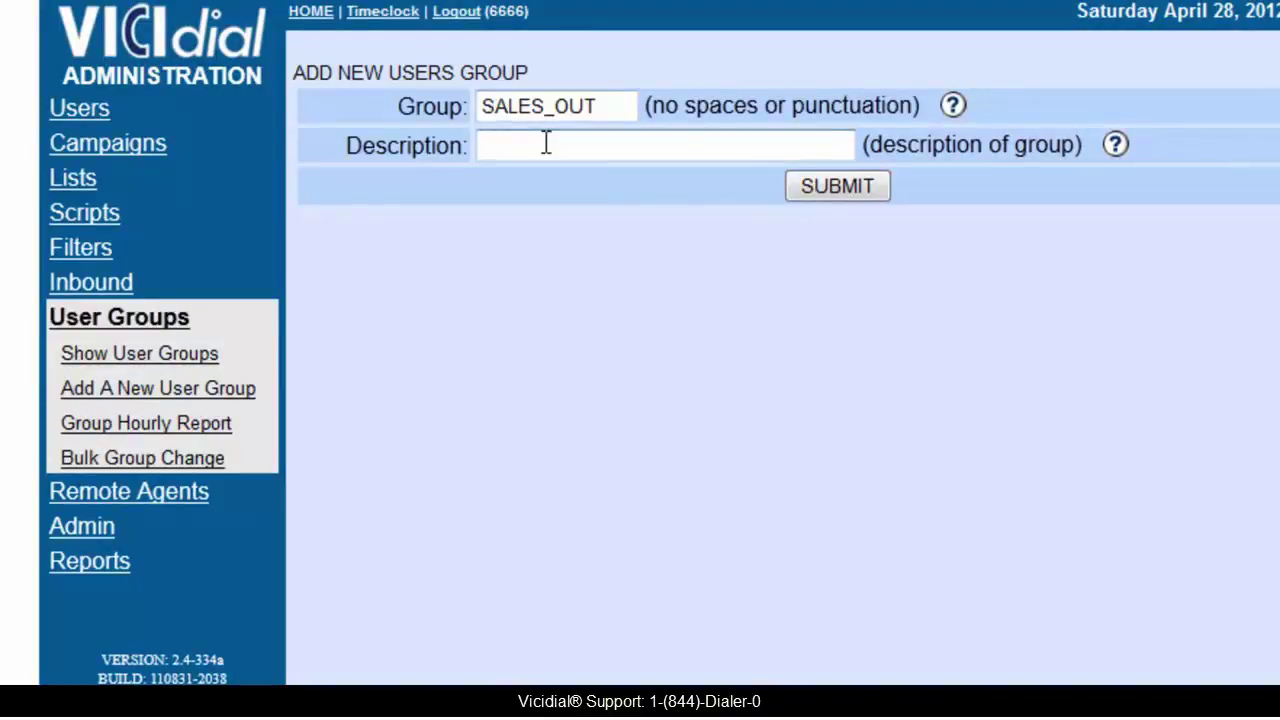
text(Sales Agents Ou)
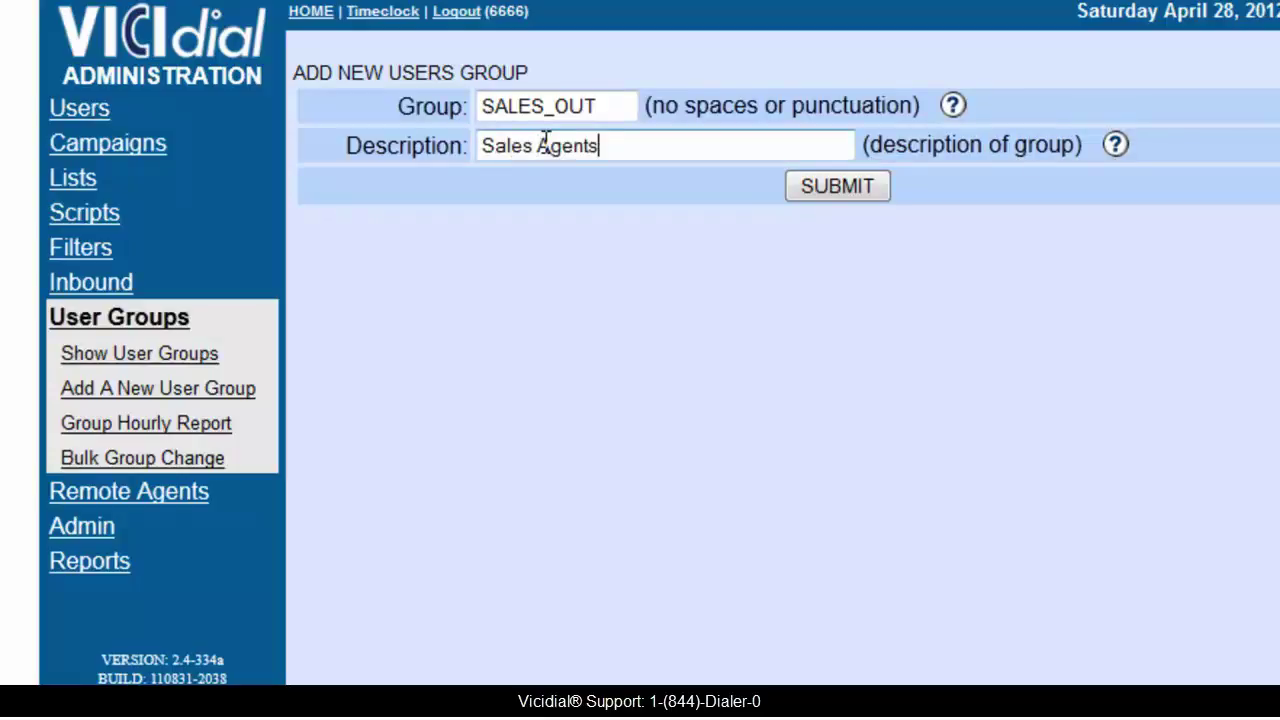
text(tbound)
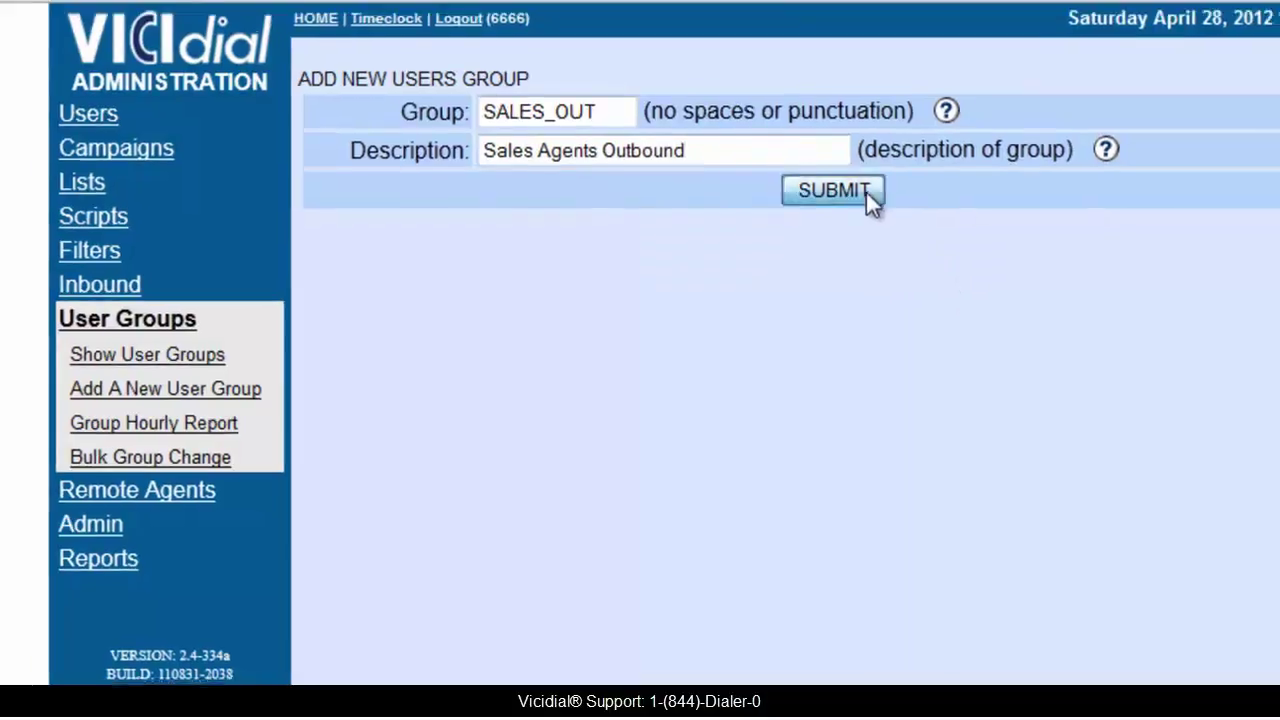
click(868, 193)
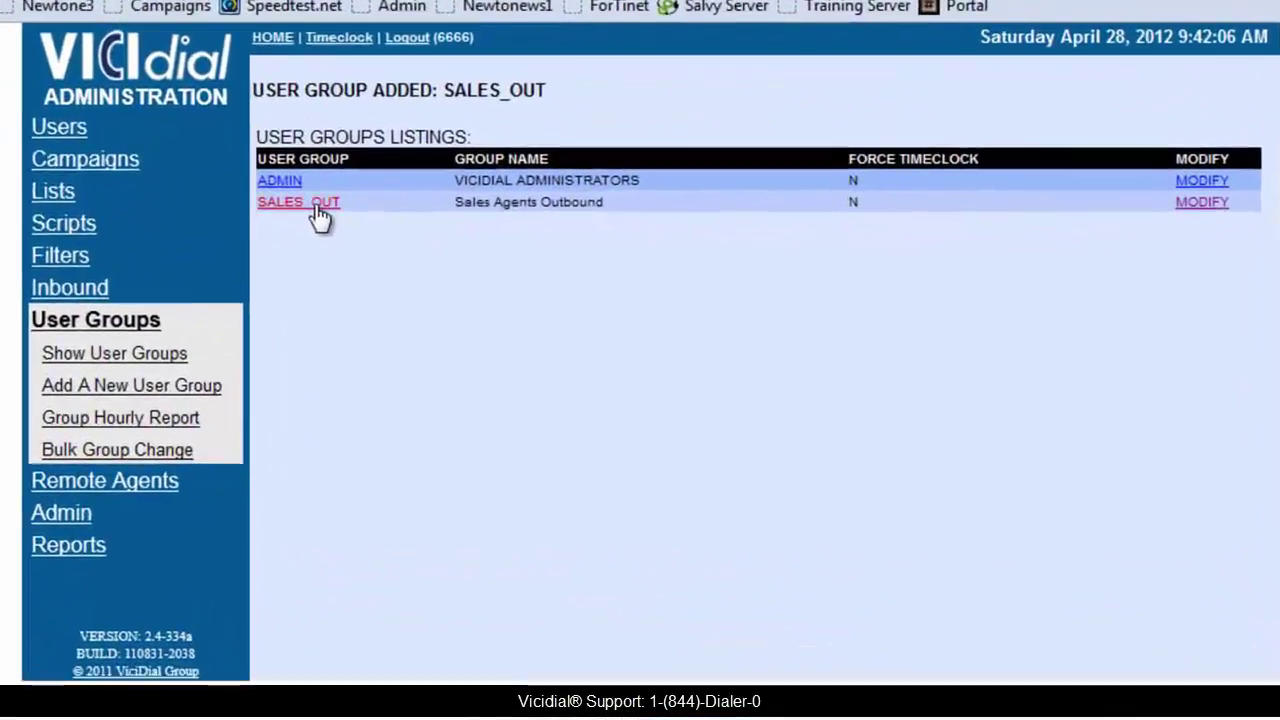
Open the SALES_OUT user group for modification and review its Force Timeclock Login and Shift Enforcement settings.
click(418, 262)
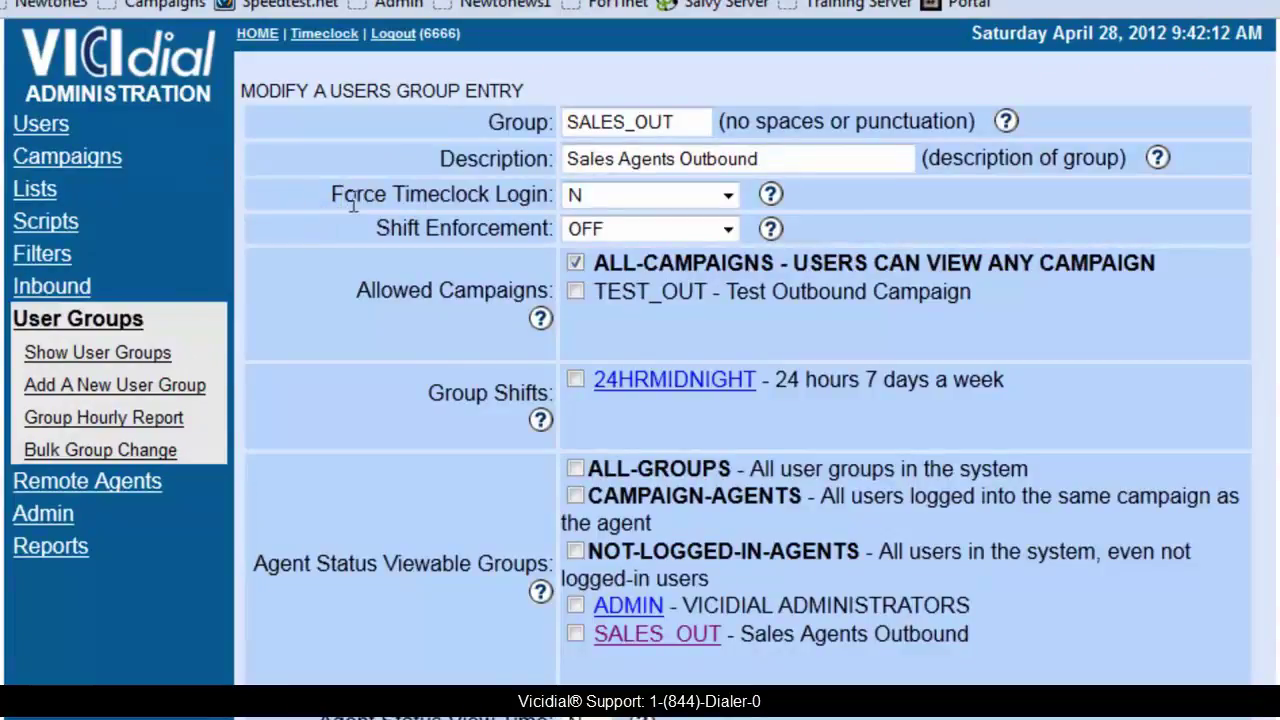
scroll(716, 413, down, 10)
scroll(609, 266, up, 10)
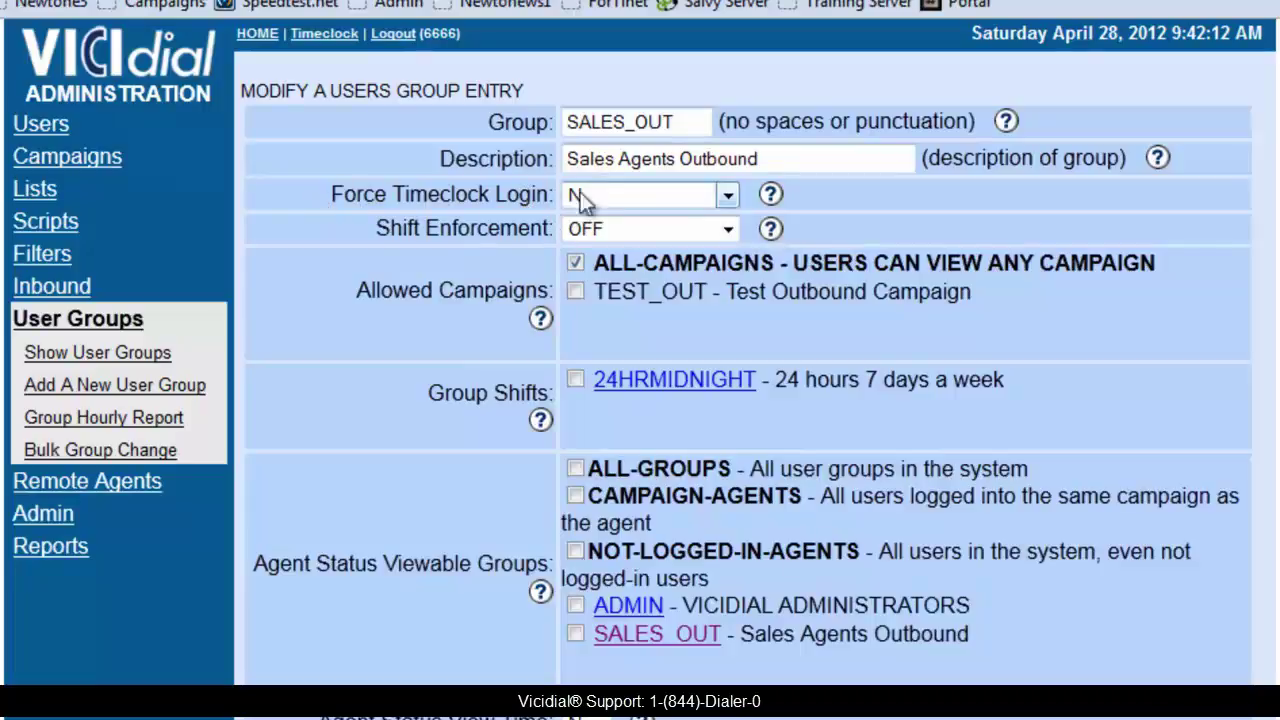
click(710, 202)
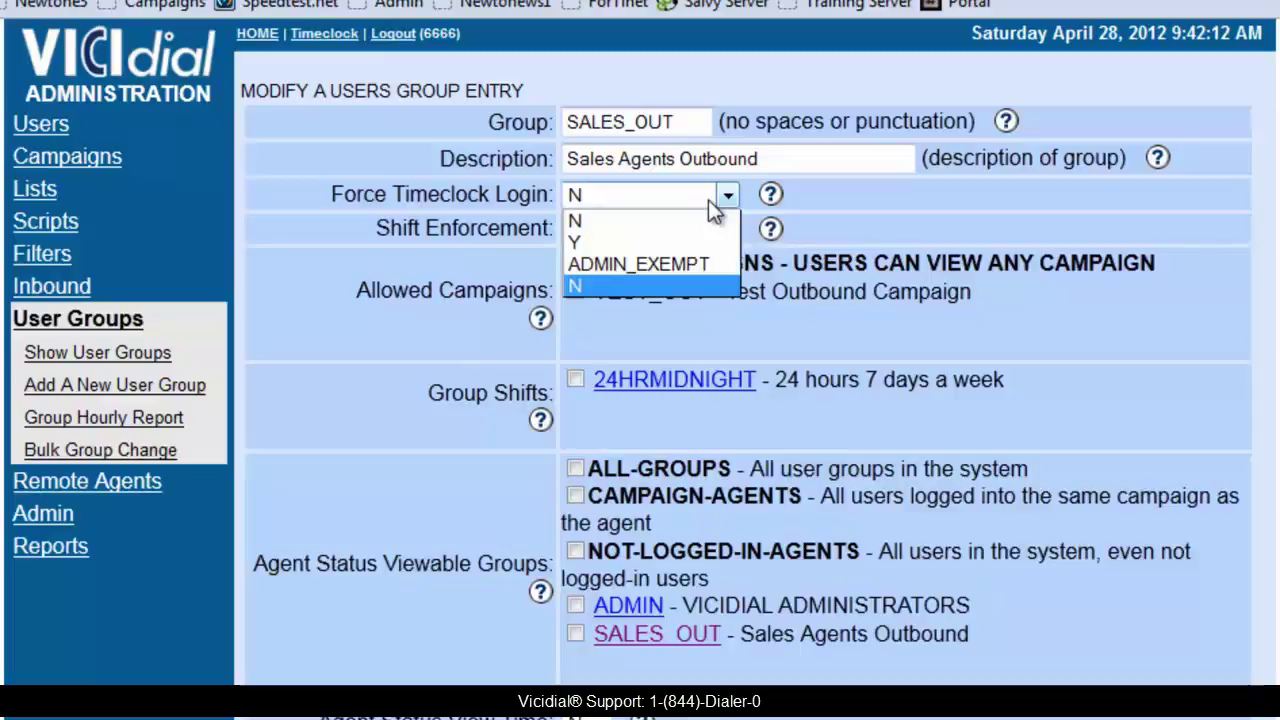
click(710, 202)
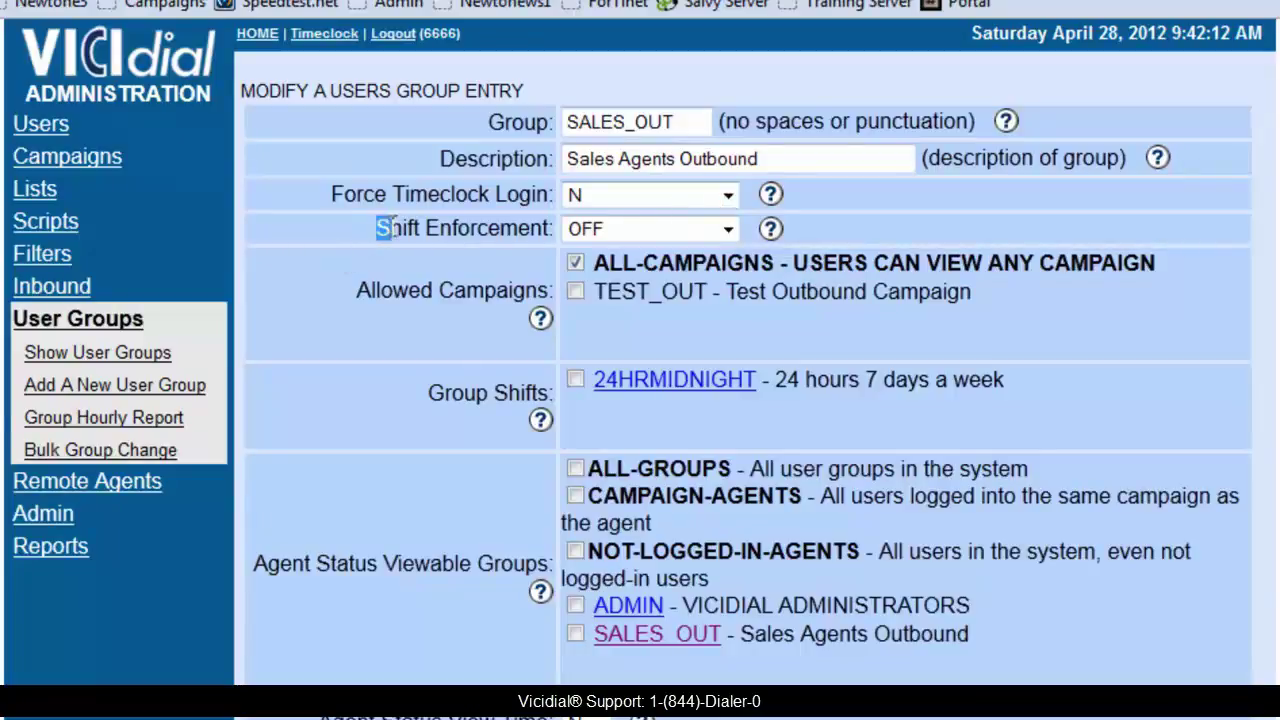
drag(392, 228, 549, 243)
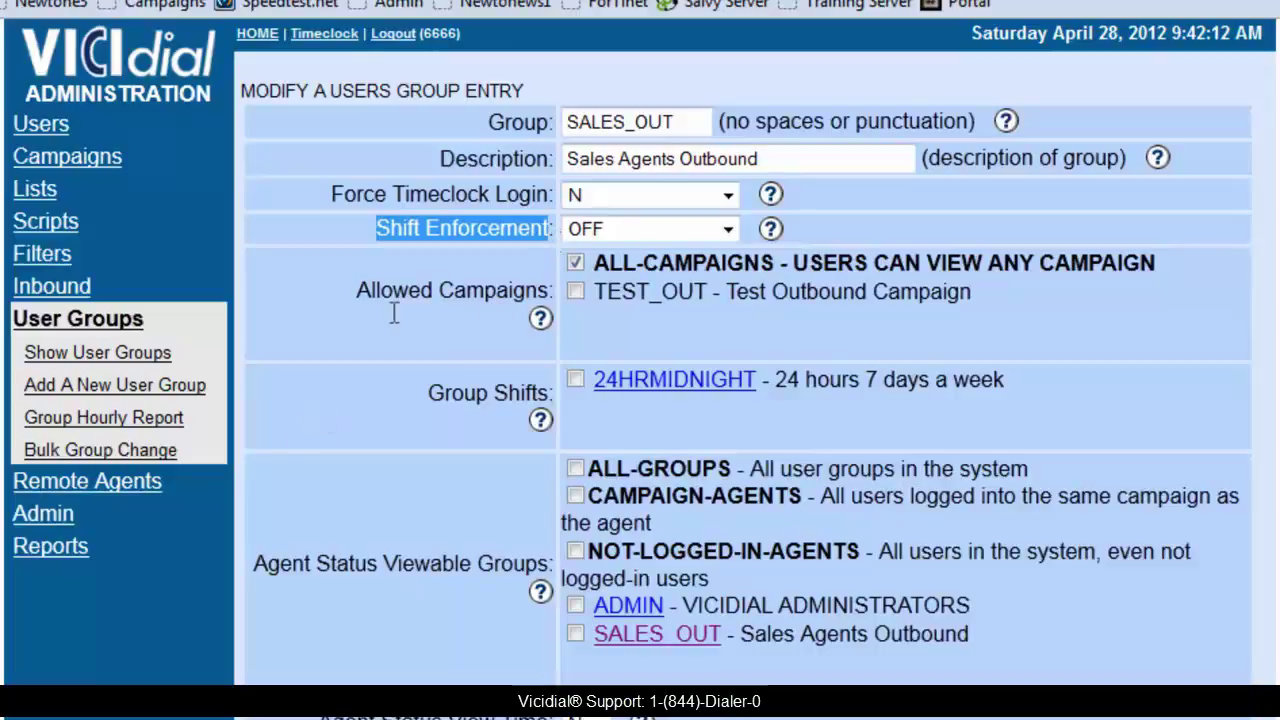
click(434, 328)
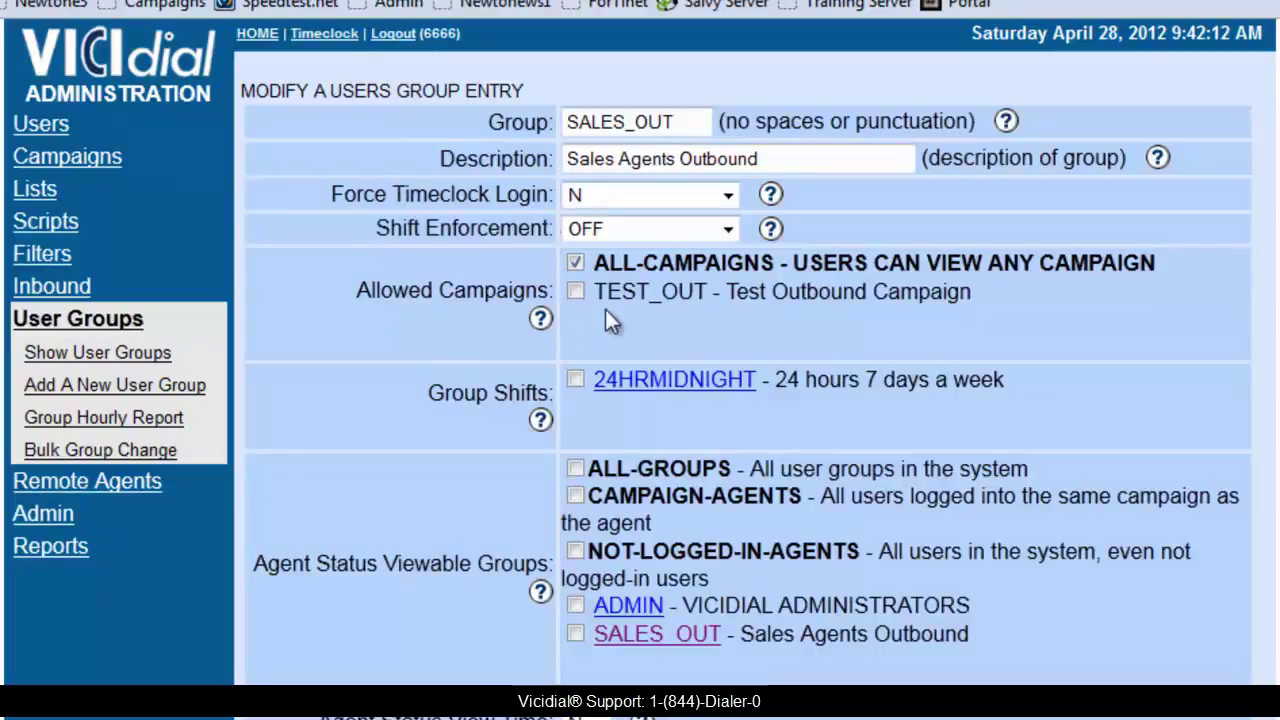
Restrict the allowed campaigns to TEST_OUT instead of ALL-CAMPAIGNS, and enable SALES_OUT as an agent status viewable group.
click(576, 264)
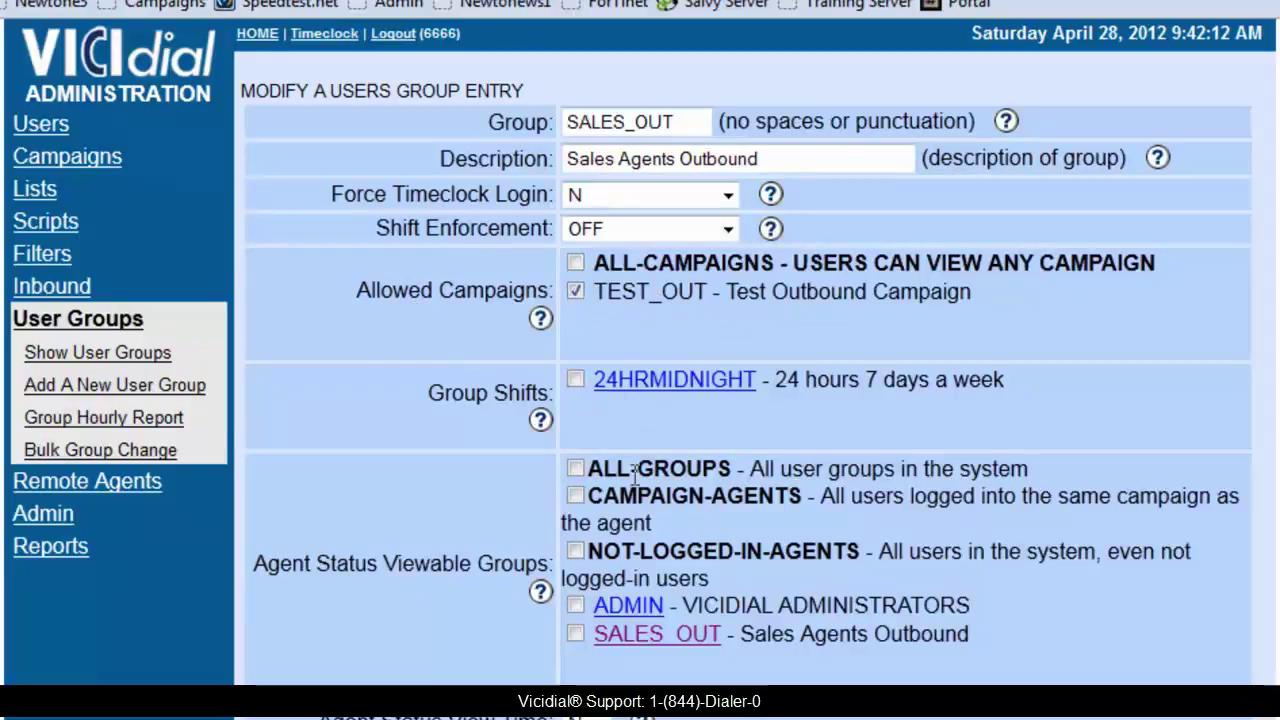
scroll(475, 370, down, 3)
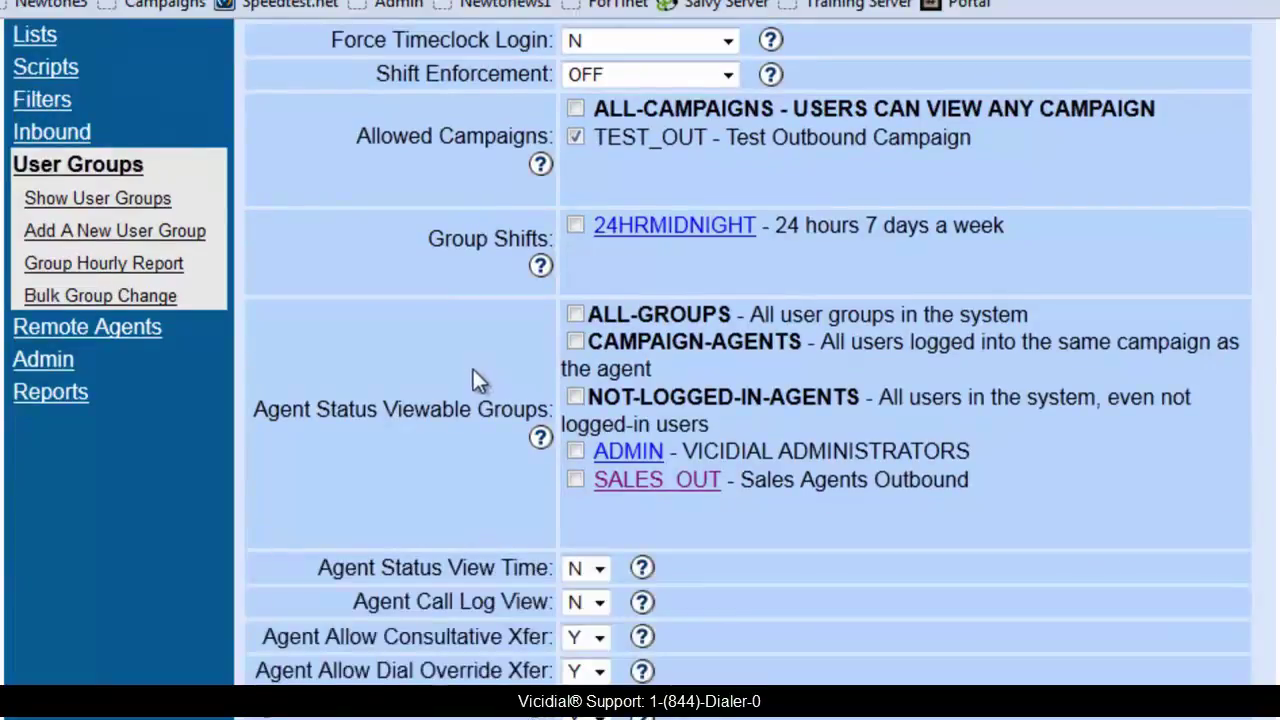
scroll(642, 285, down, 3)
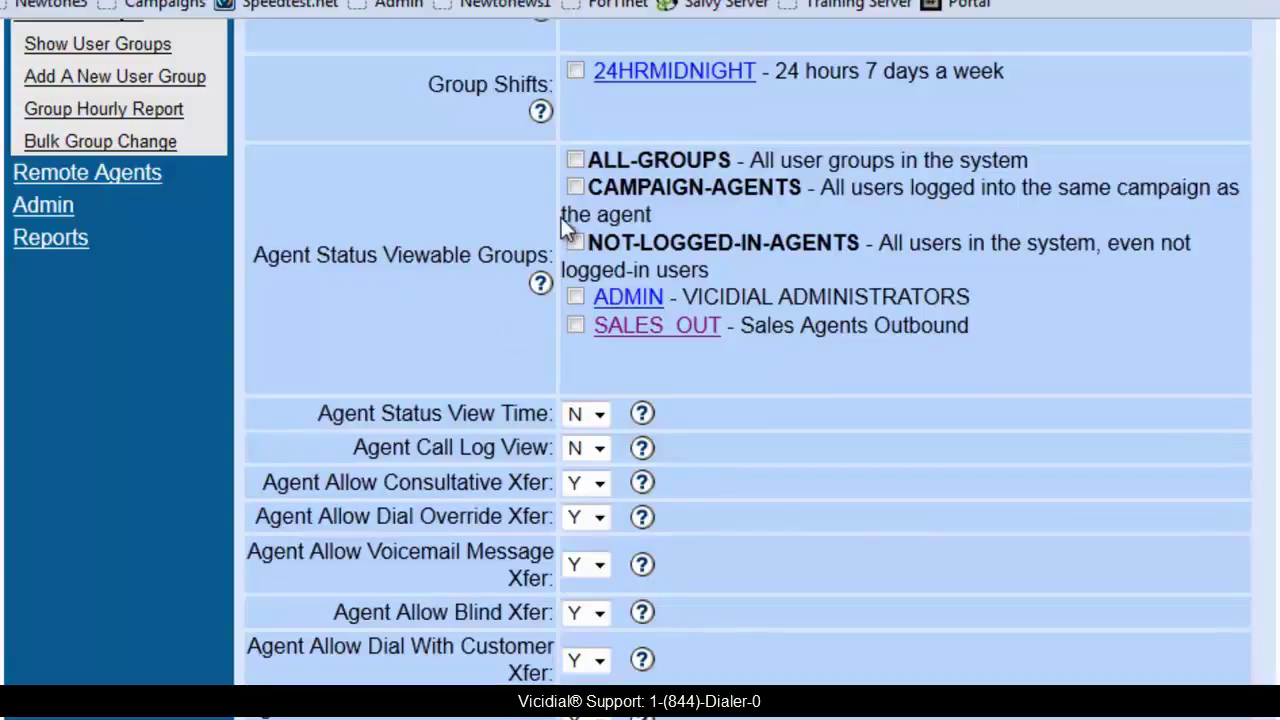
click(575, 325)
Replace ALL REPORTS in the allowed reports with Real-Time Main Report, Outbound Calling Report and Outbound Summary Interval Report.
scroll(500, 260, down, 3)
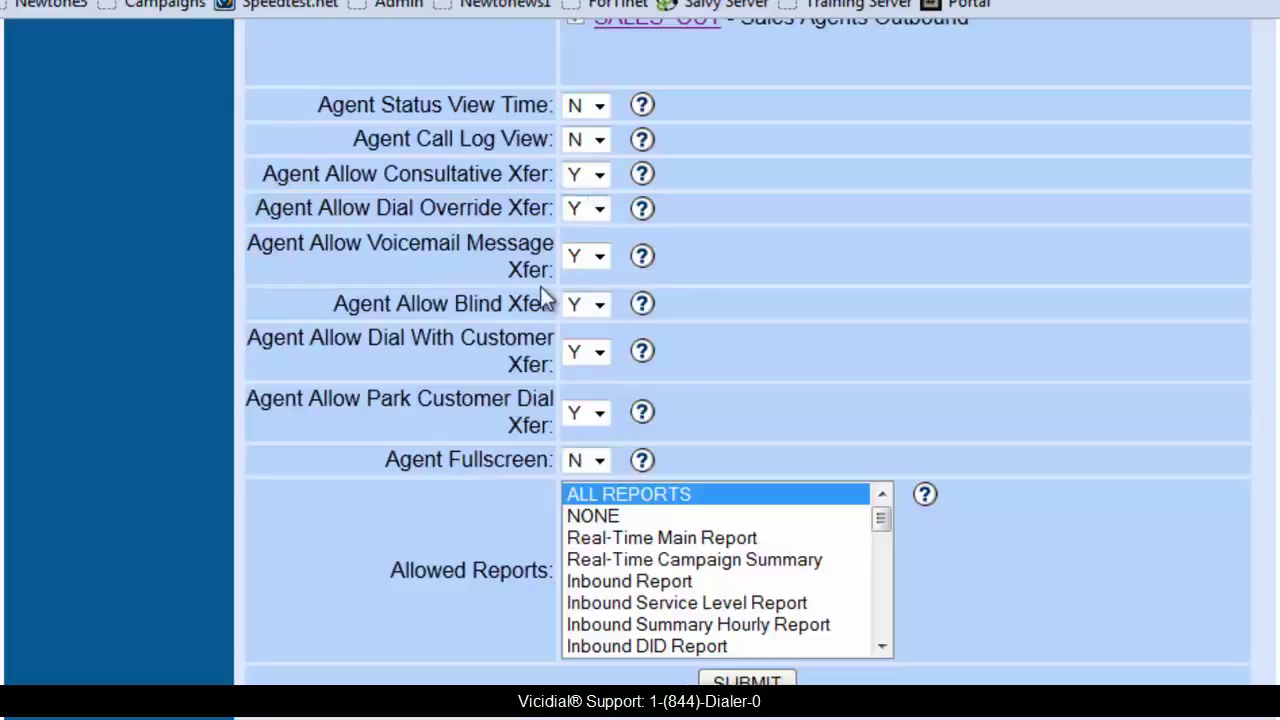
scroll(481, 549, down, 3)
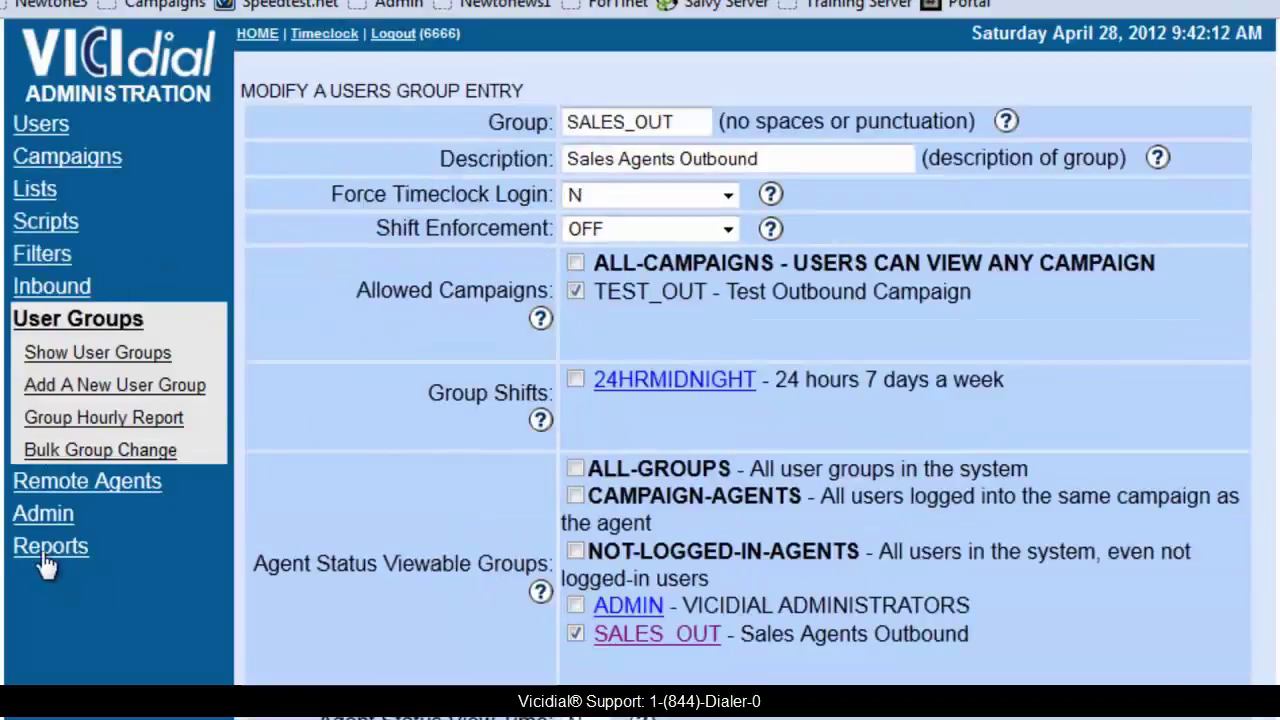
scroll(45, 555, down, 3)
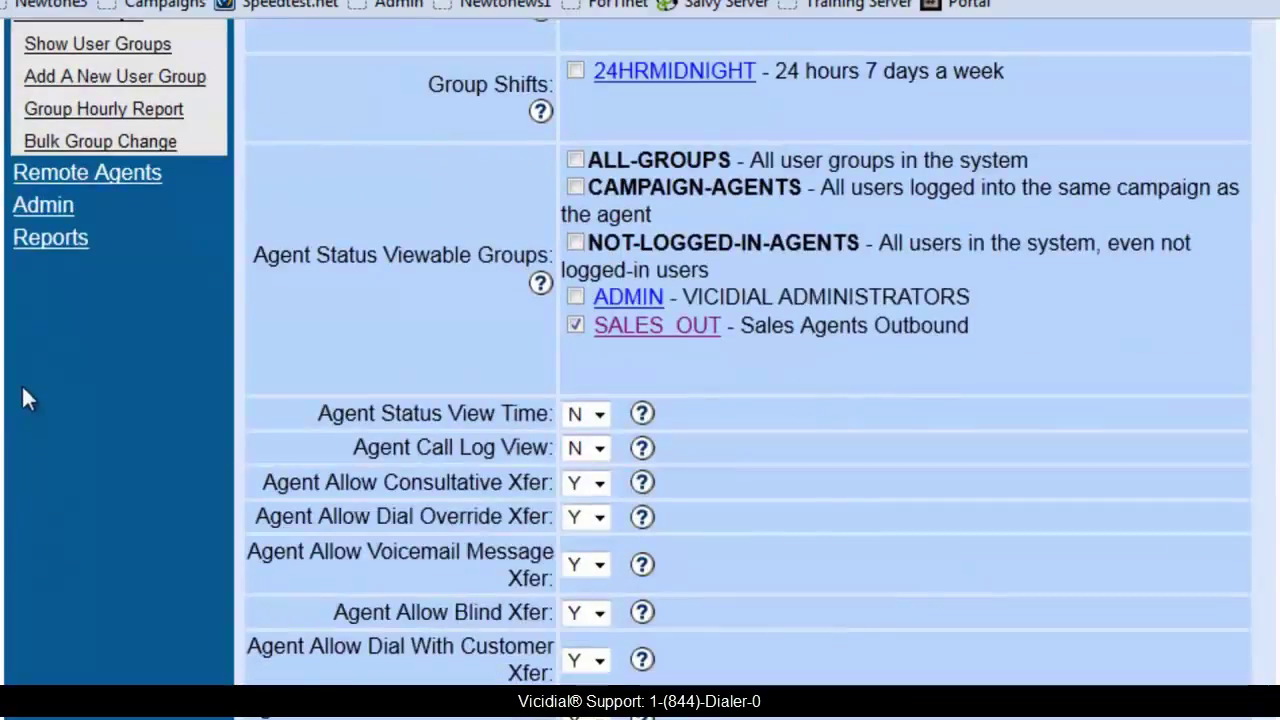
scroll(25, 395, down, 10)
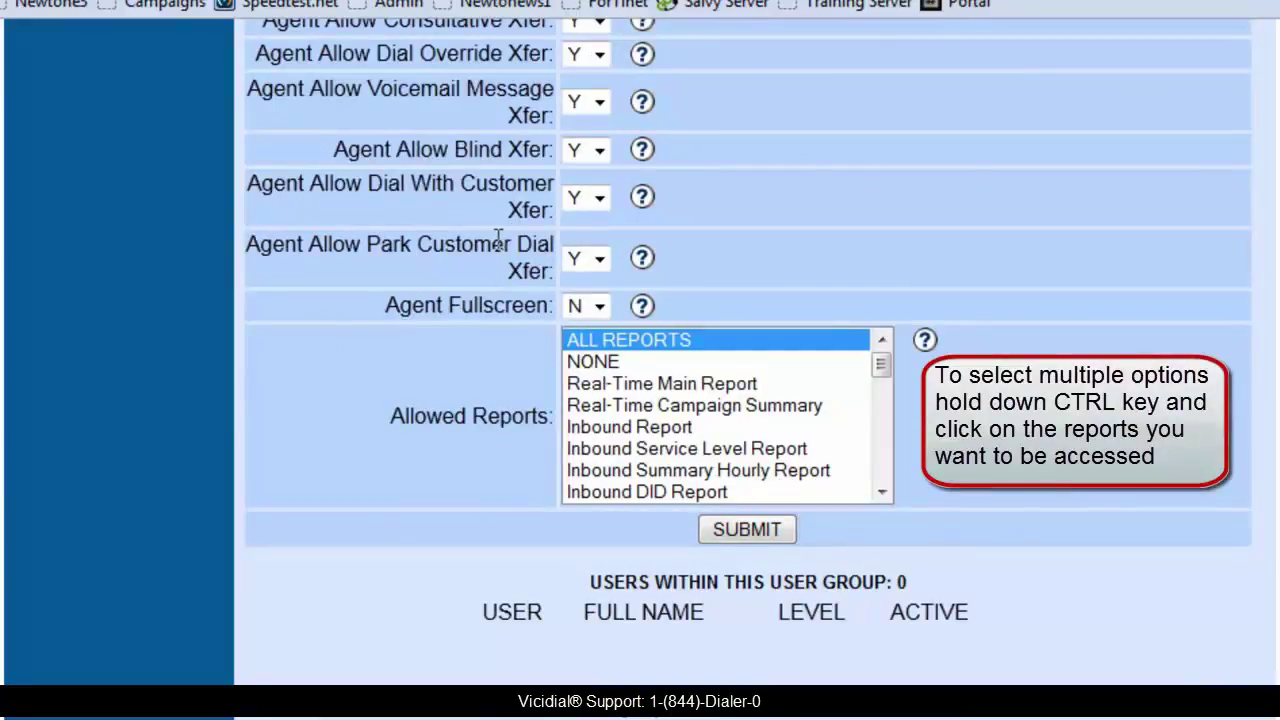
click(582, 385)
drag(883, 360, 887, 383)
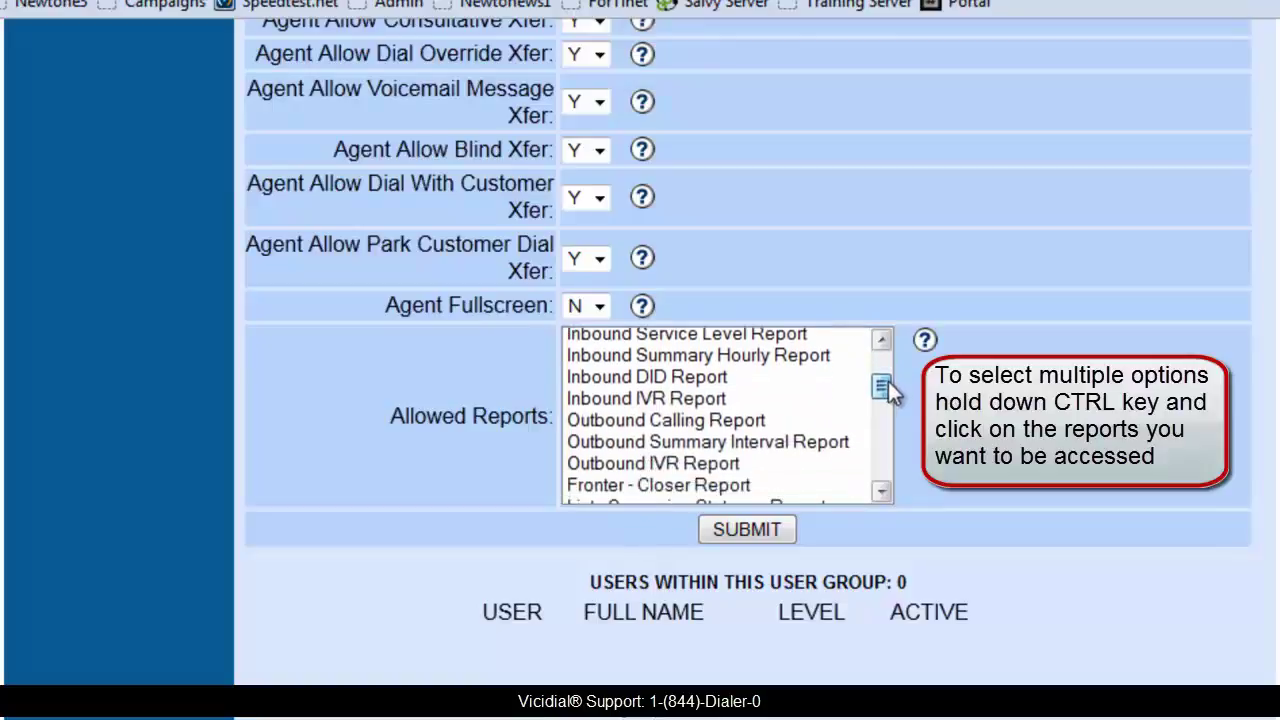
click(740, 421)
ctrl+click(714, 441)
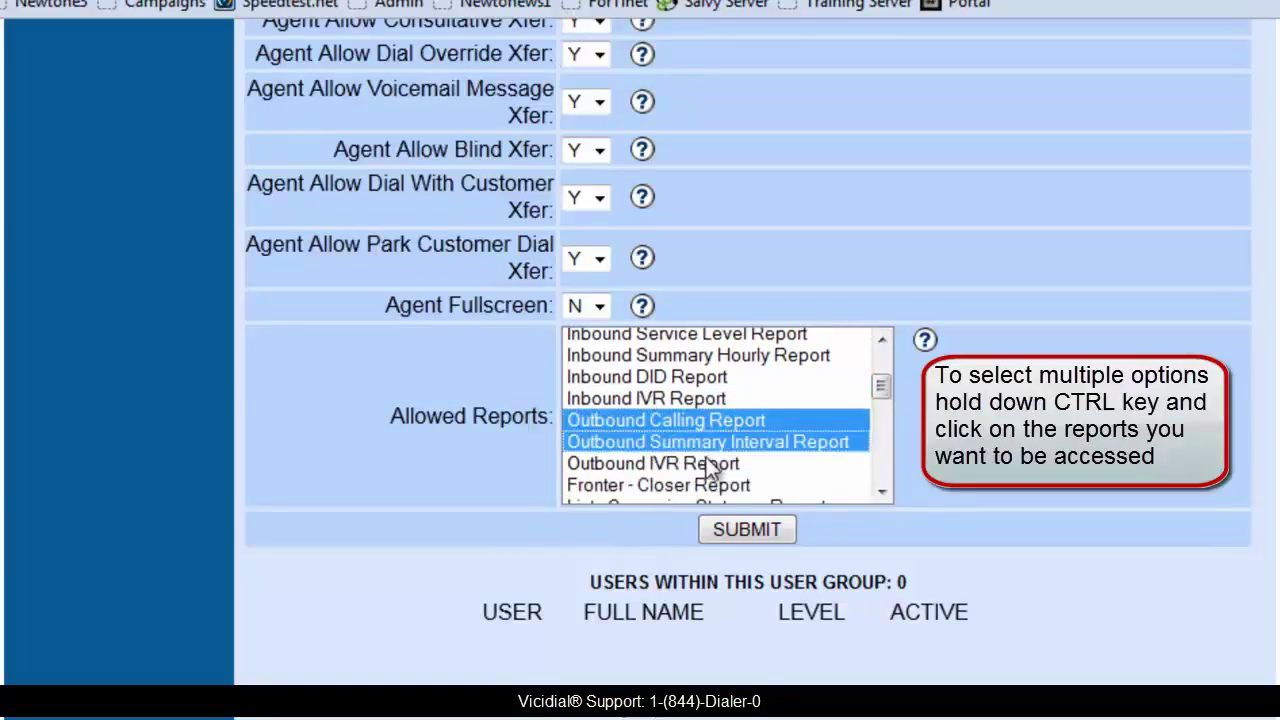
Add Agent Status Detail and Lists Campaign Statuses Report to the allowed reports, and submit the group changes.
scroll(820, 440, down, 1)
scroll(830, 433, down, 1)
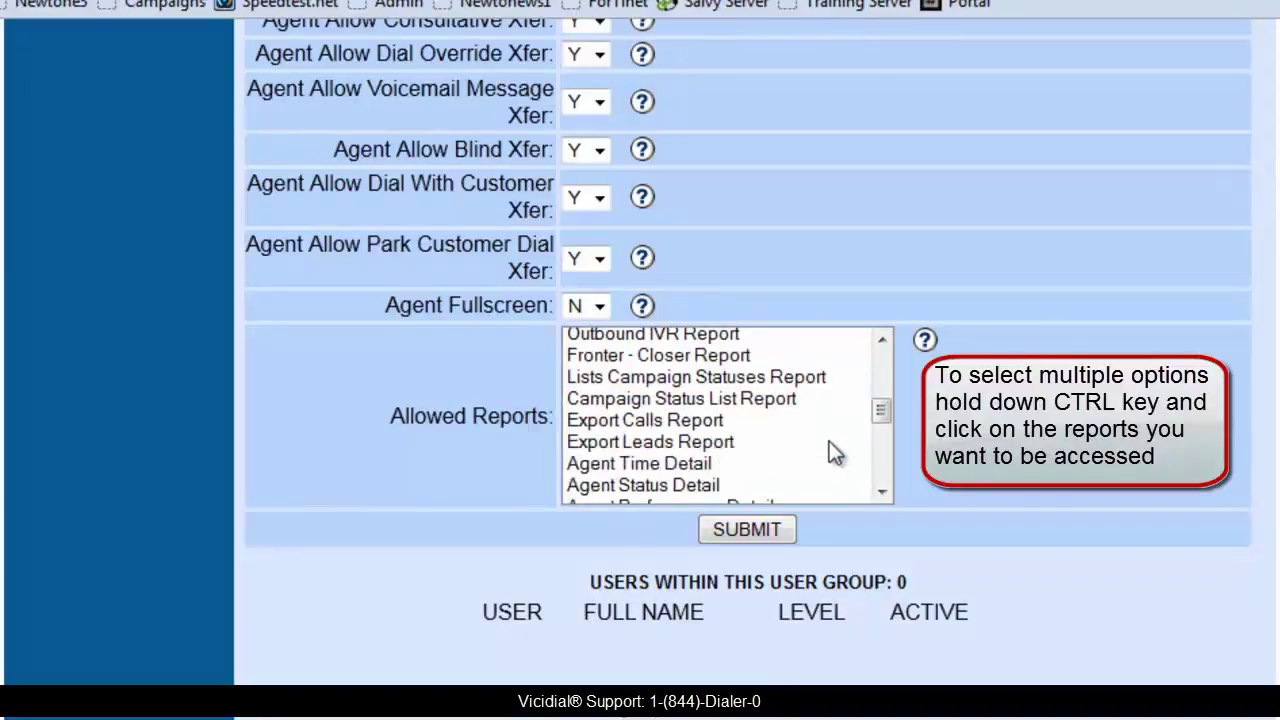
scroll(829, 441, down, 1)
ctrl+click(728, 422)
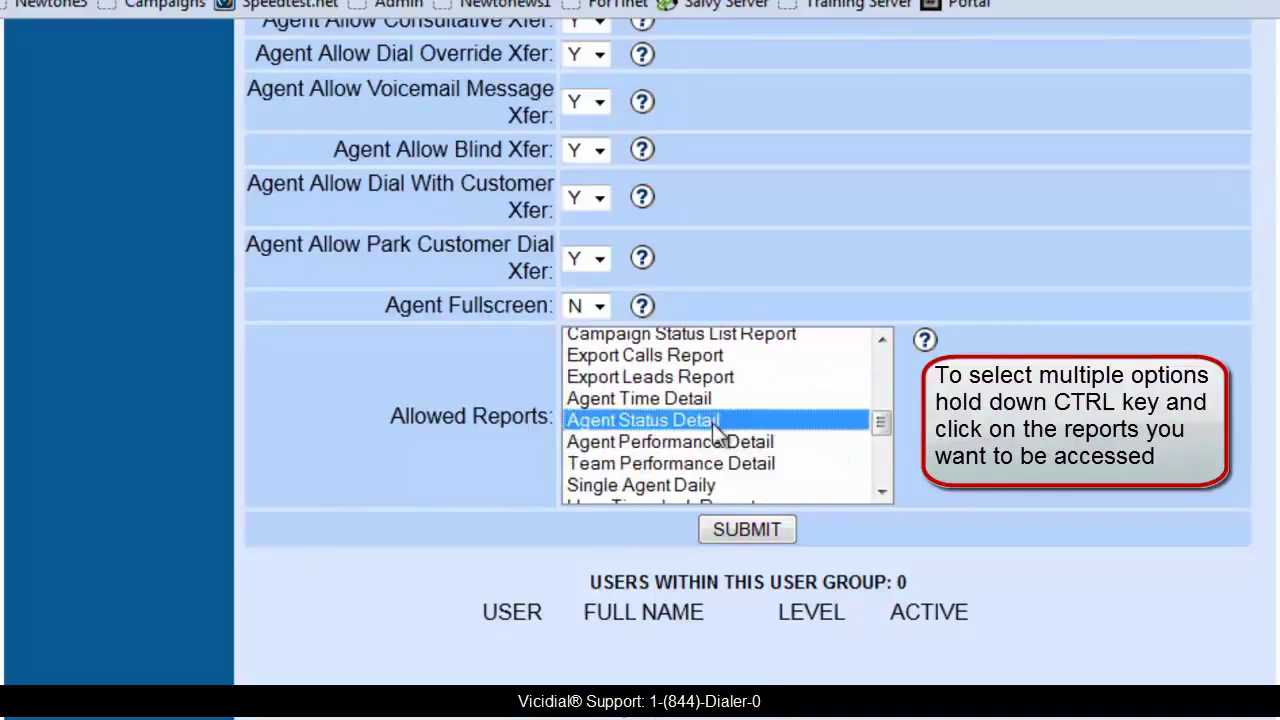
scroll(848, 434, down, 1)
scroll(850, 433, down, 2)
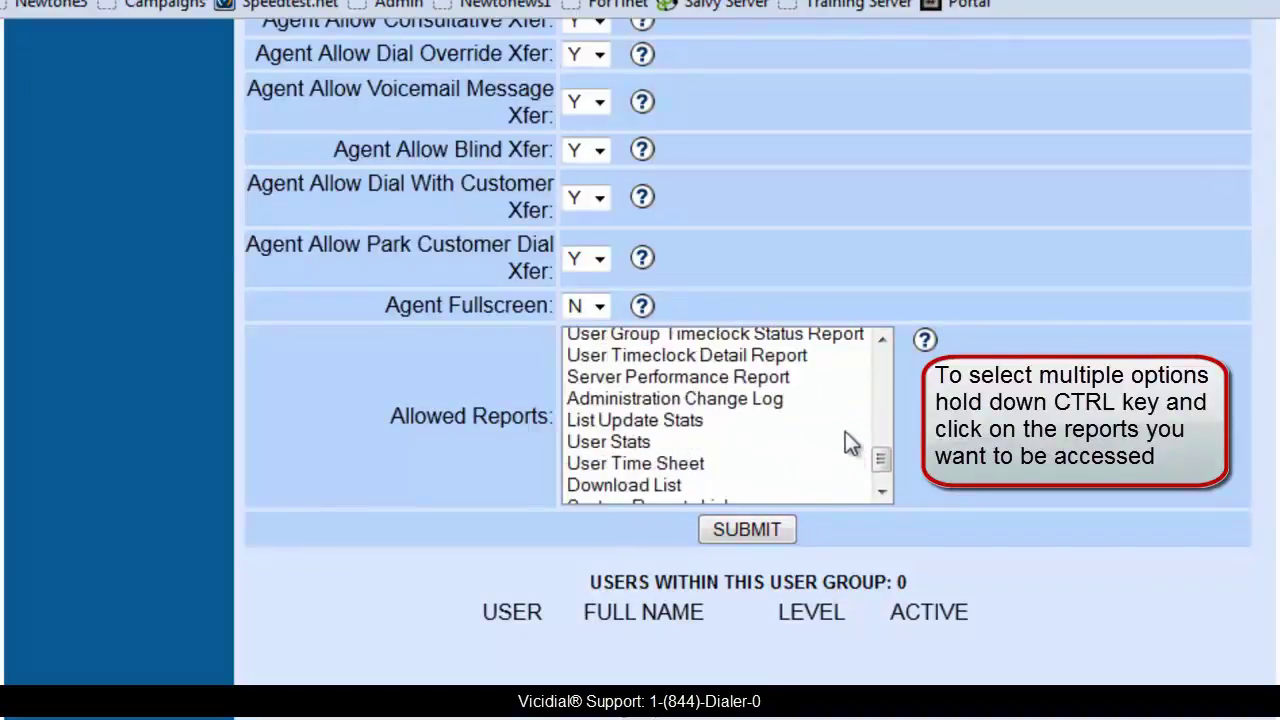
scroll(845, 433, up, 4)
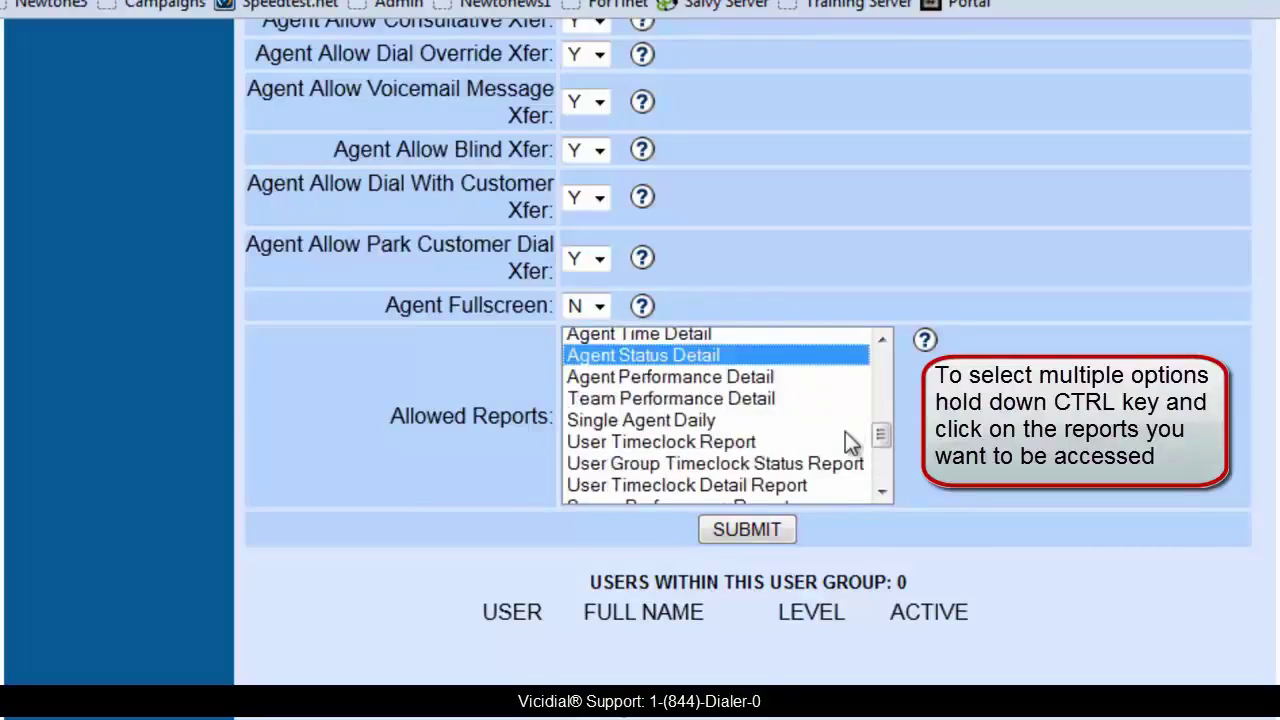
scroll(845, 432, up, 3)
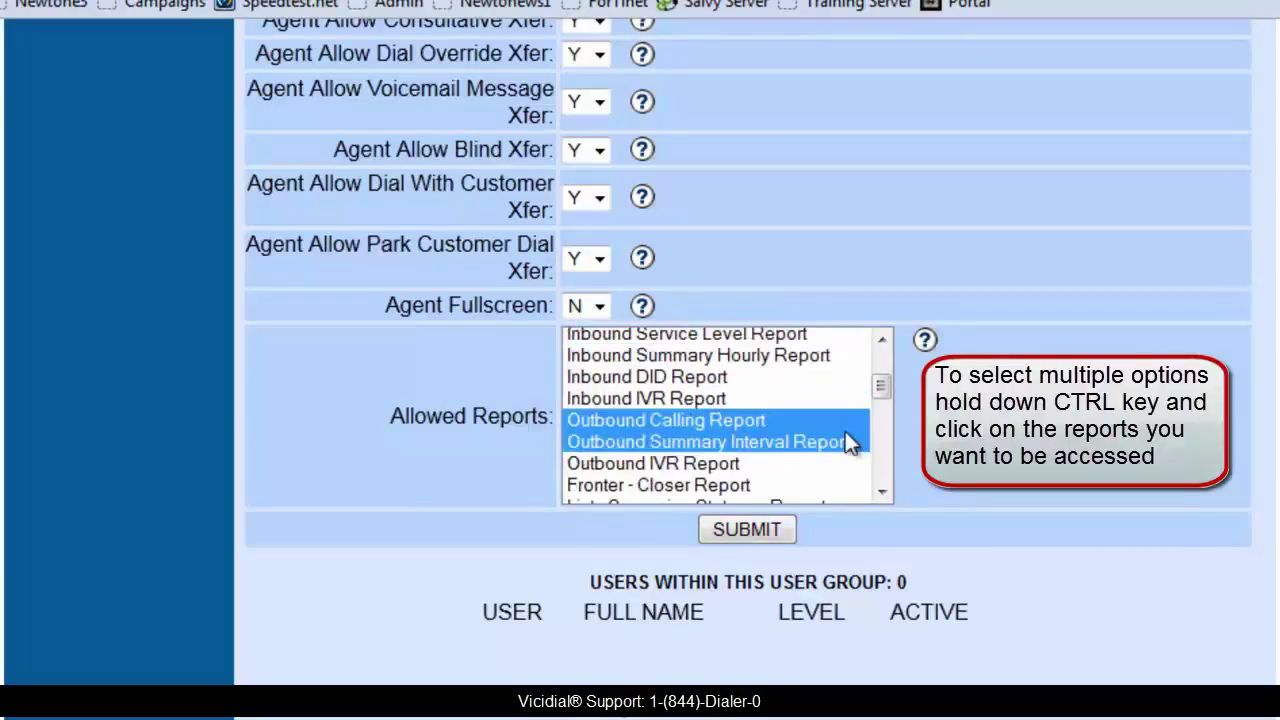
scroll(845, 432, down, 3)
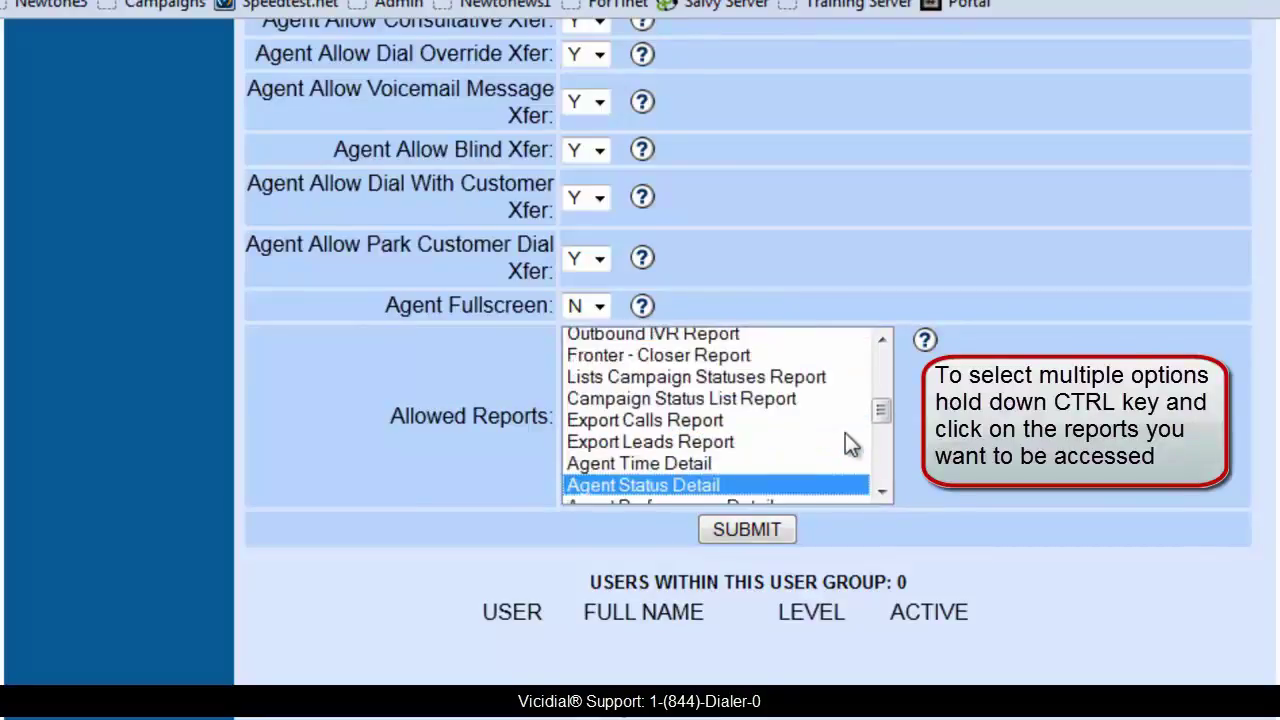
ctrl+click(725, 382)
scroll(760, 423, down, 2)
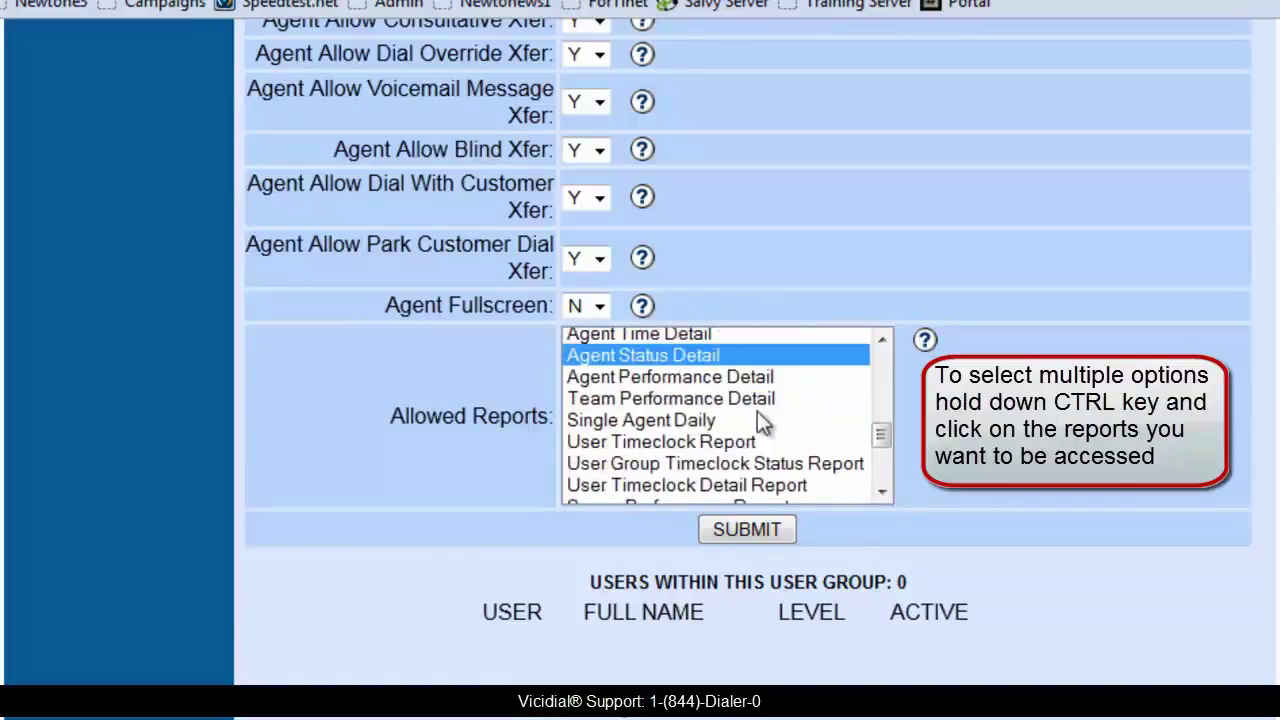
scroll(760, 423, down, 3)
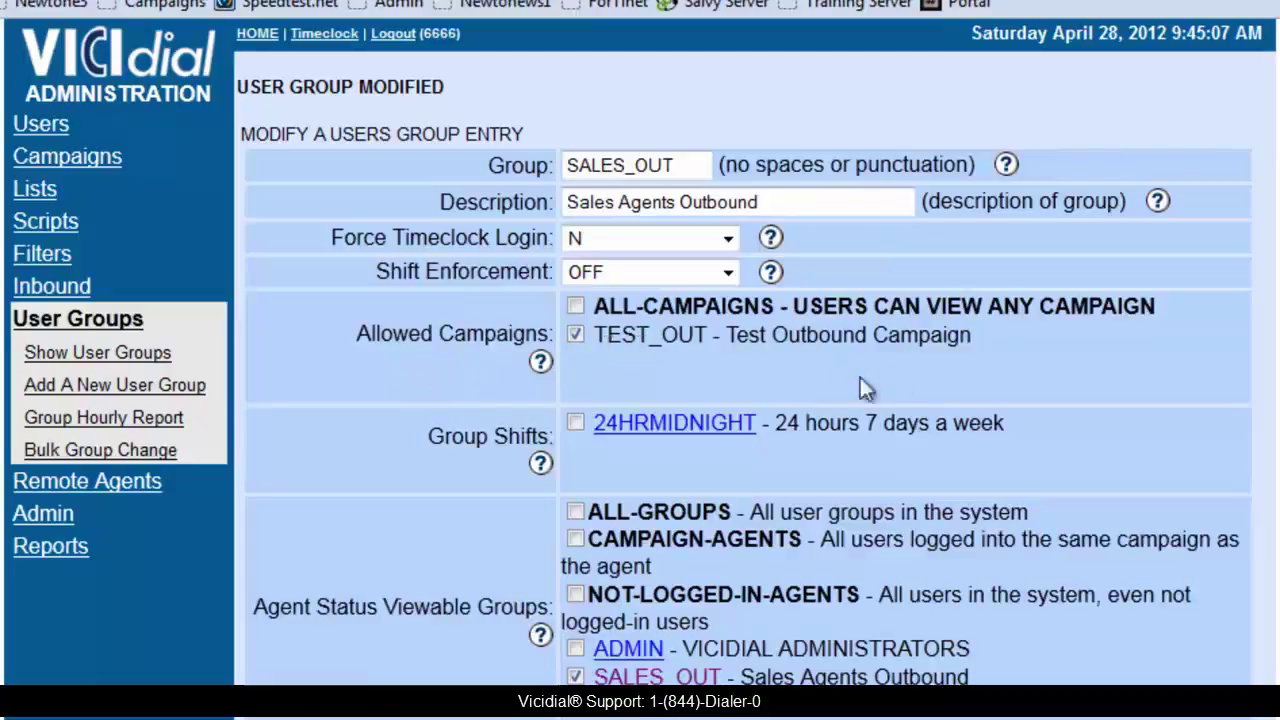
Check the saved SALES_OUT entry, including its allowed campaigns, viewable groups, transfer options and selected allowed reports.
scroll(860, 386, down, 3)
click(575, 368)
scroll(575, 290, up, 3)
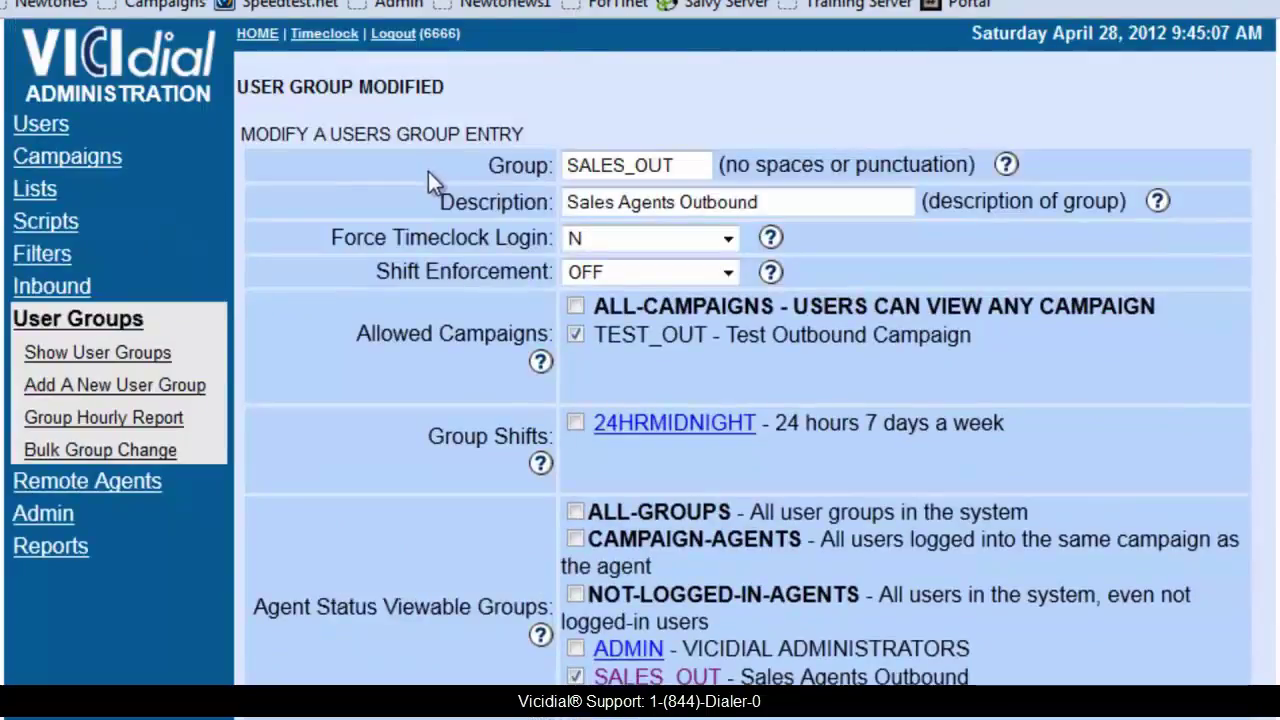
scroll(578, 307, down, 3)
scroll(578, 307, down, 2)
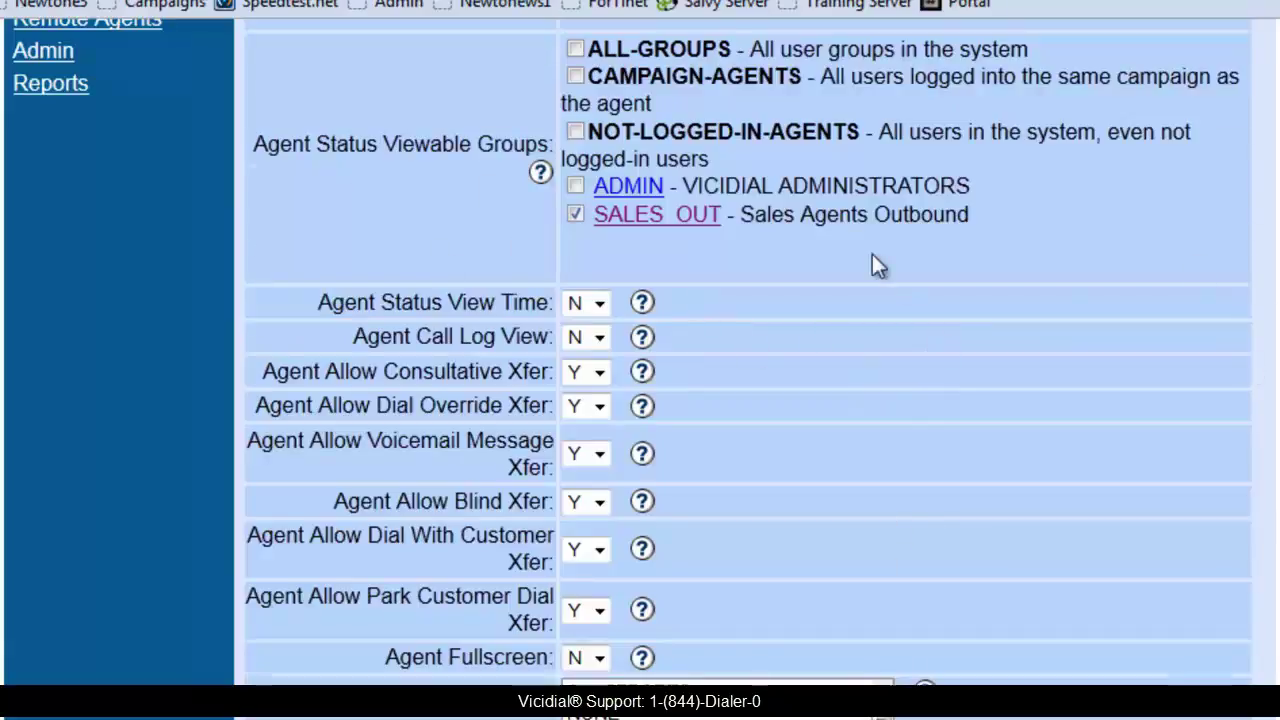
scroll(872, 266, down, 5)
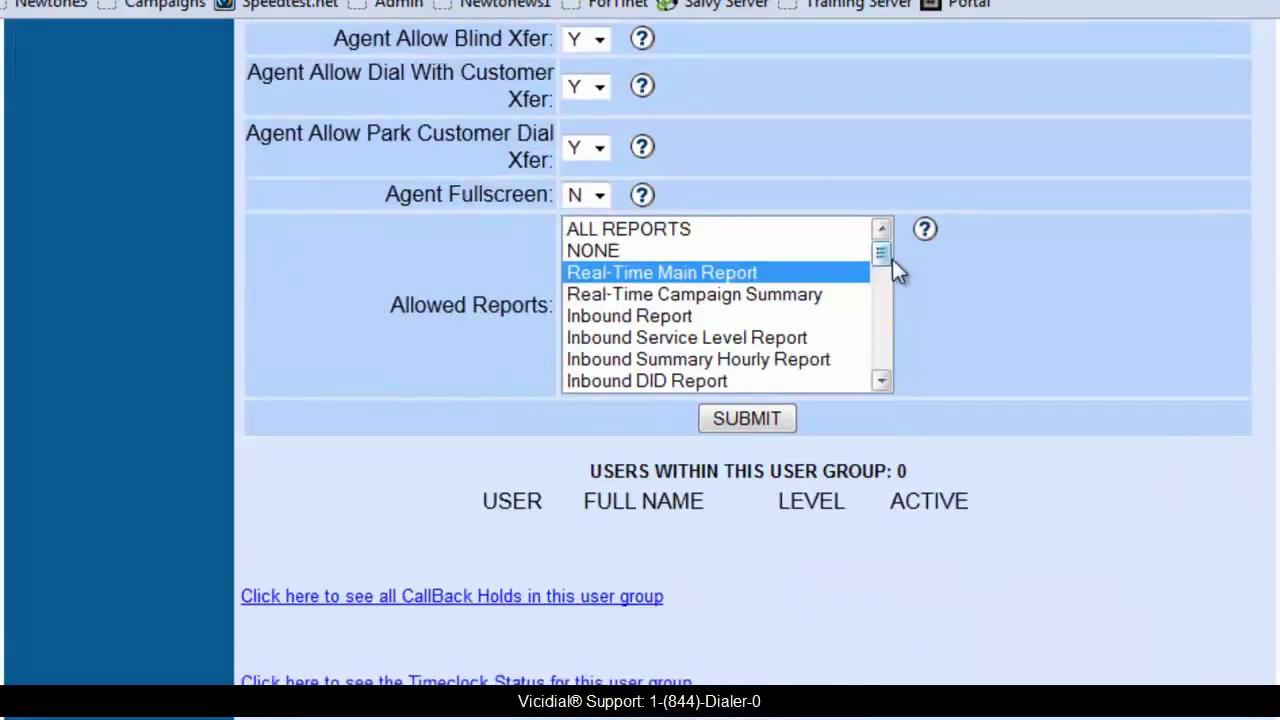
scroll(889, 260, down, 2)
drag(891, 271, 891, 289)
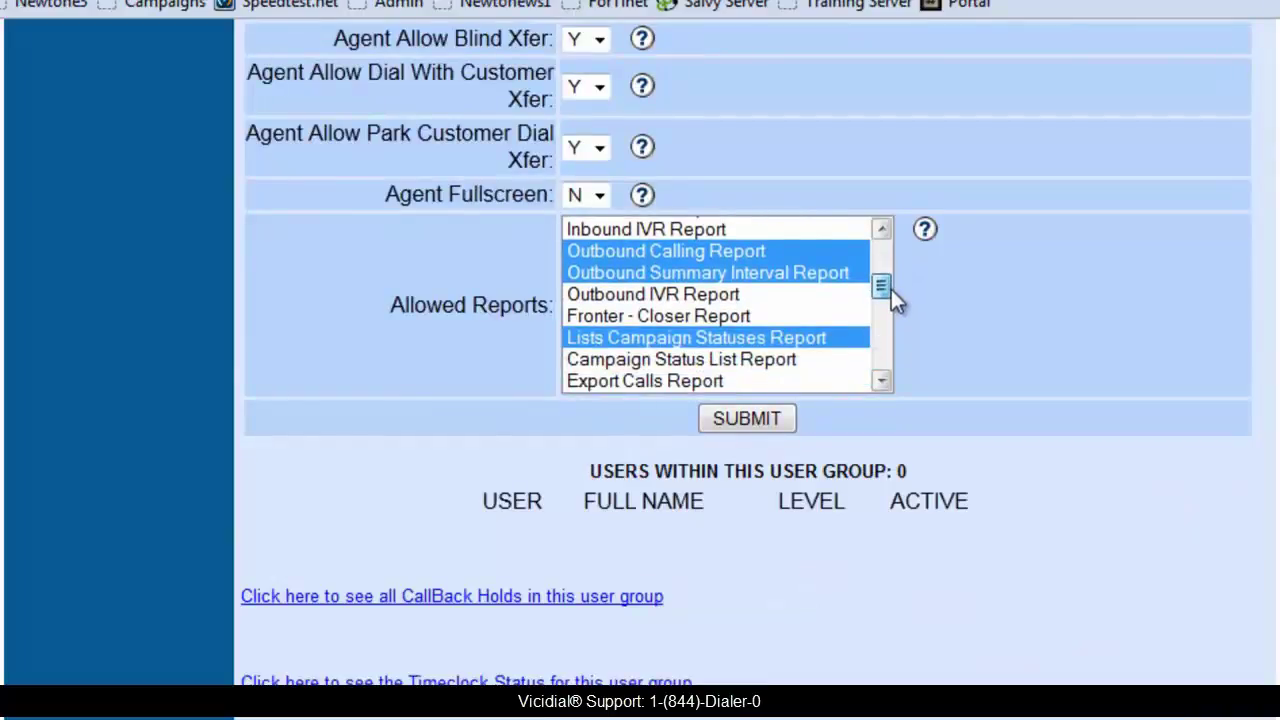
drag(891, 289, 924, 231)
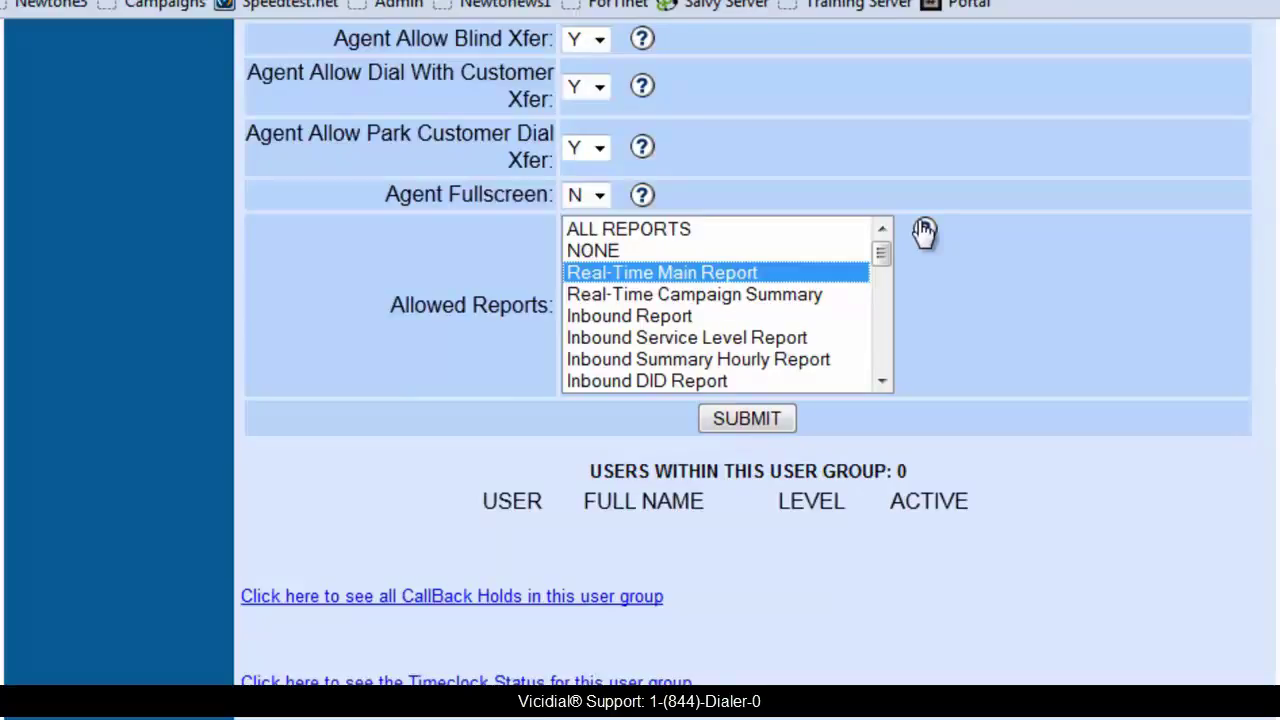
click(790, 418)
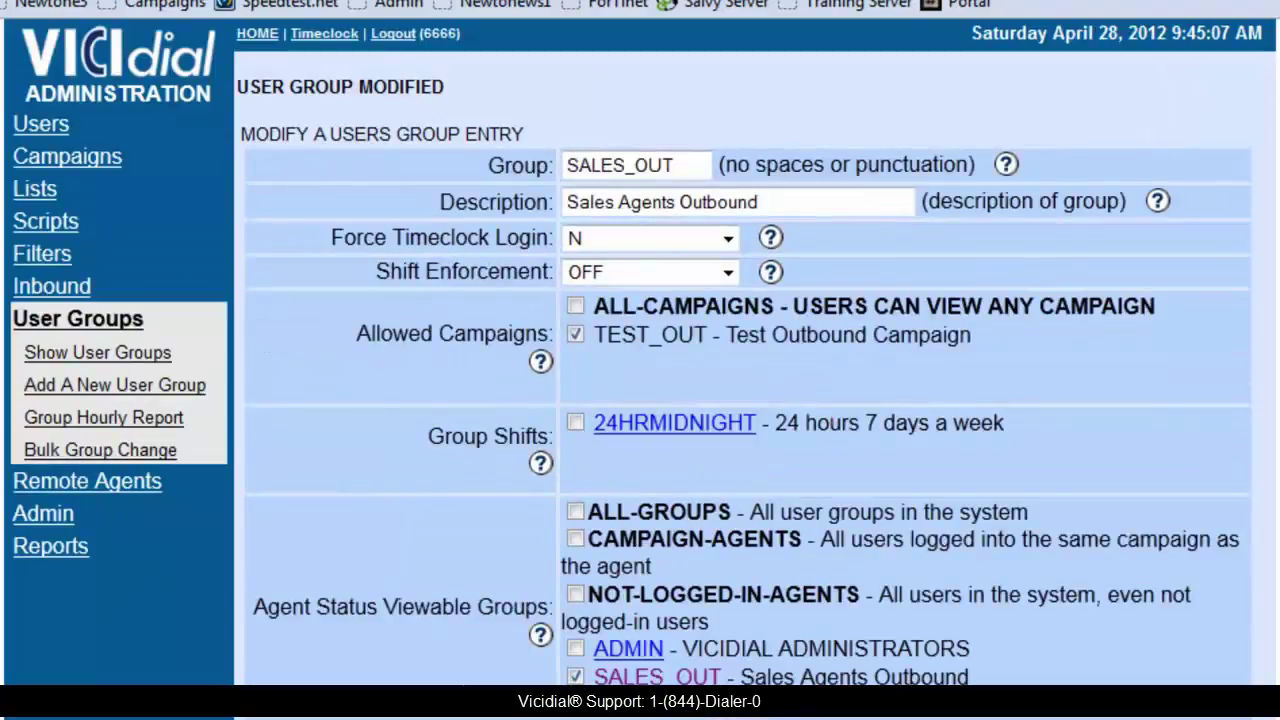